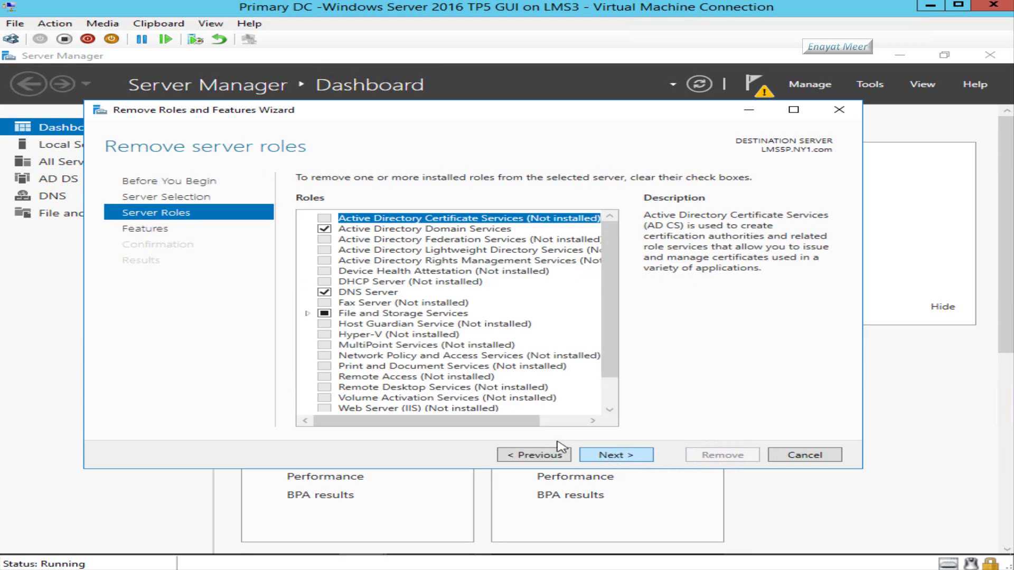
- Uncheck AD DS with its management tools and launch demotion of domain controller LMS5P
{"action": "left_click", "coordinate": [323, 233]}
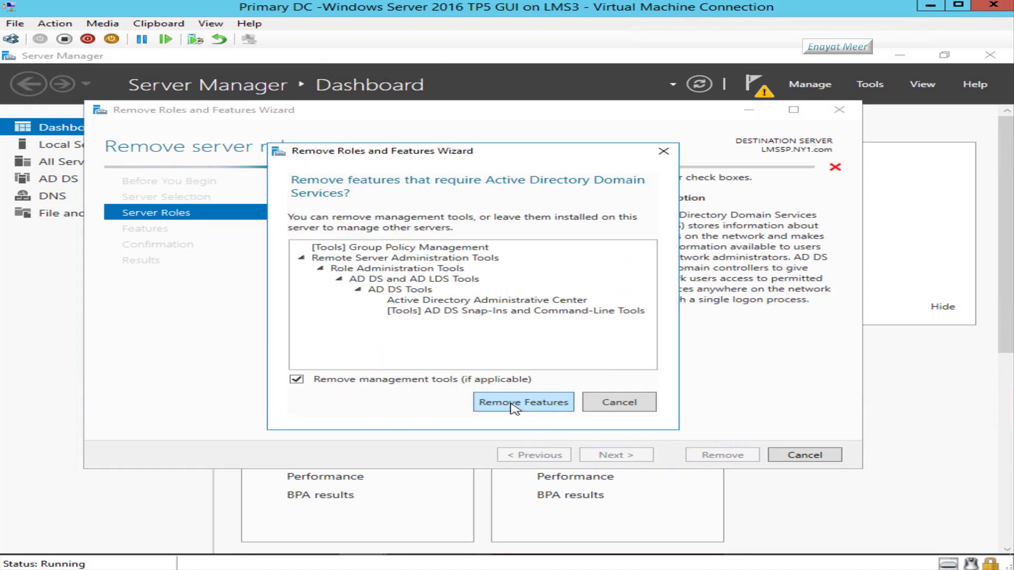
{"action": "left_click", "coordinate": [514, 407]}
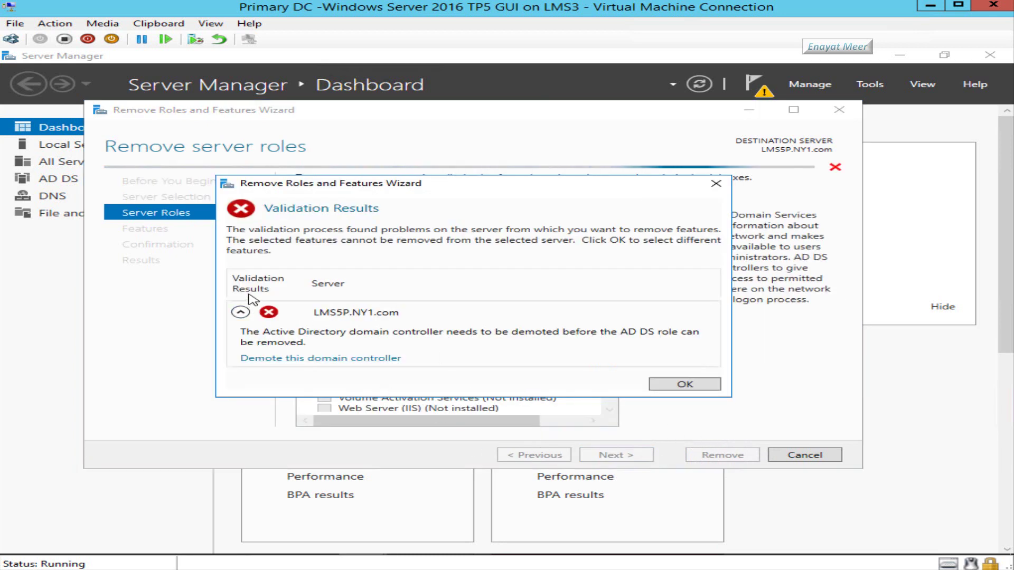
{"action": "left_click", "coordinate": [356, 359]}
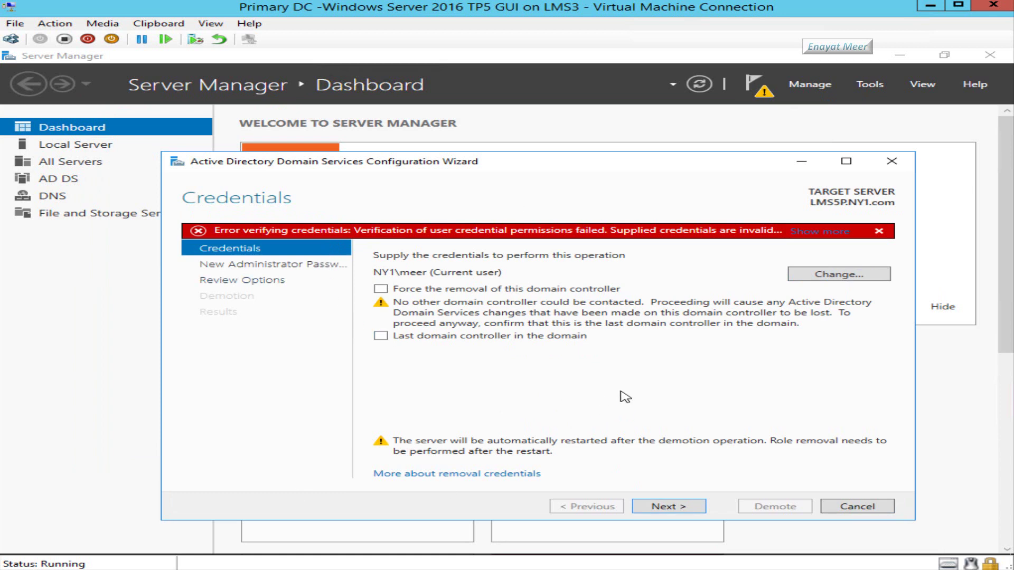
- Mark LMS5P as the last domain controller and supply the NY1 domain administrator's user name and password
{"action": "left_click", "coordinate": [380, 337]}
{"action": "left_click", "coordinate": [659, 507]}
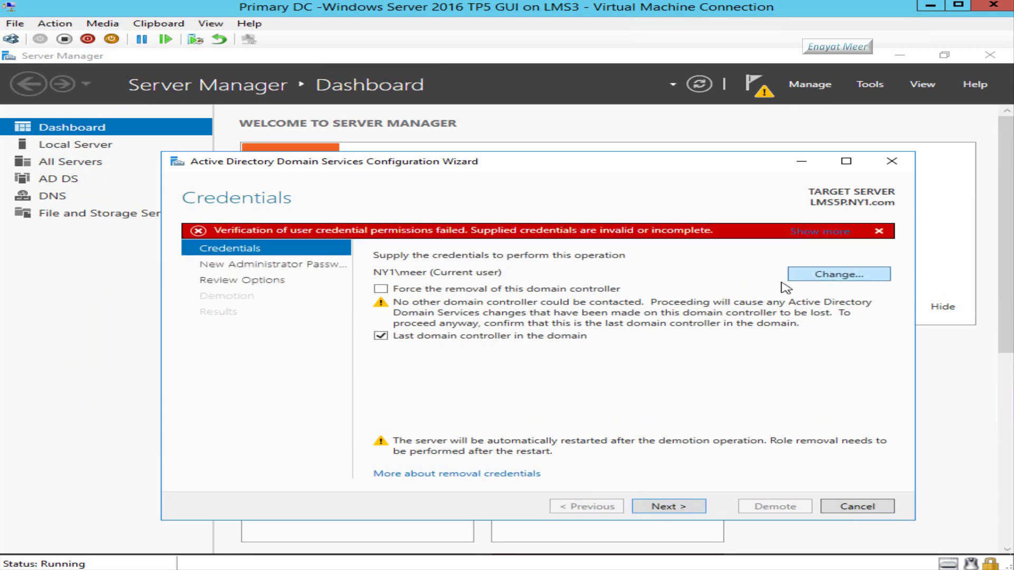
{"action": "left_click", "coordinate": [821, 275]}
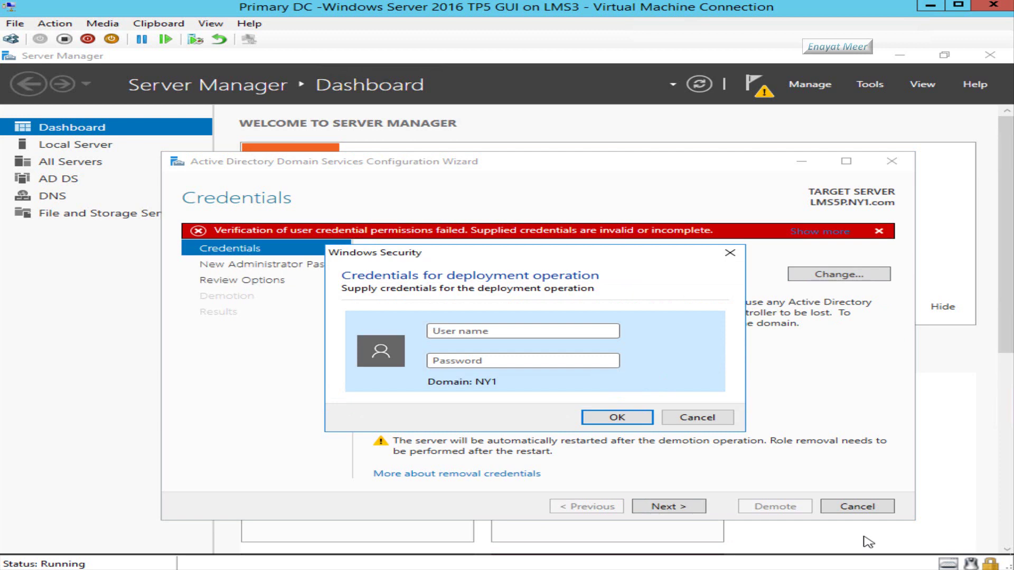
{"action": "type", "text": "adP"}
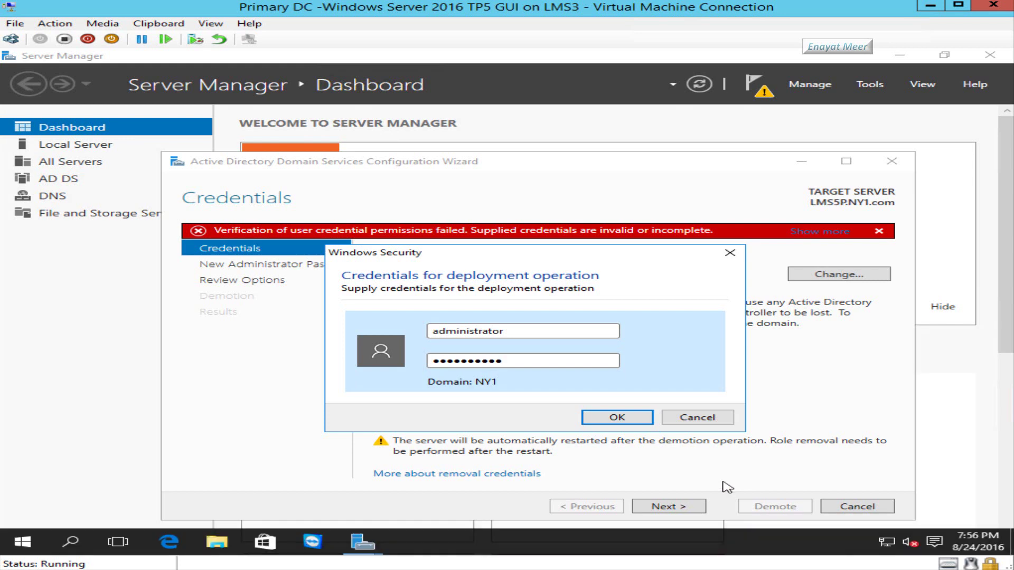
{"action": "left_click", "coordinate": [620, 420]}
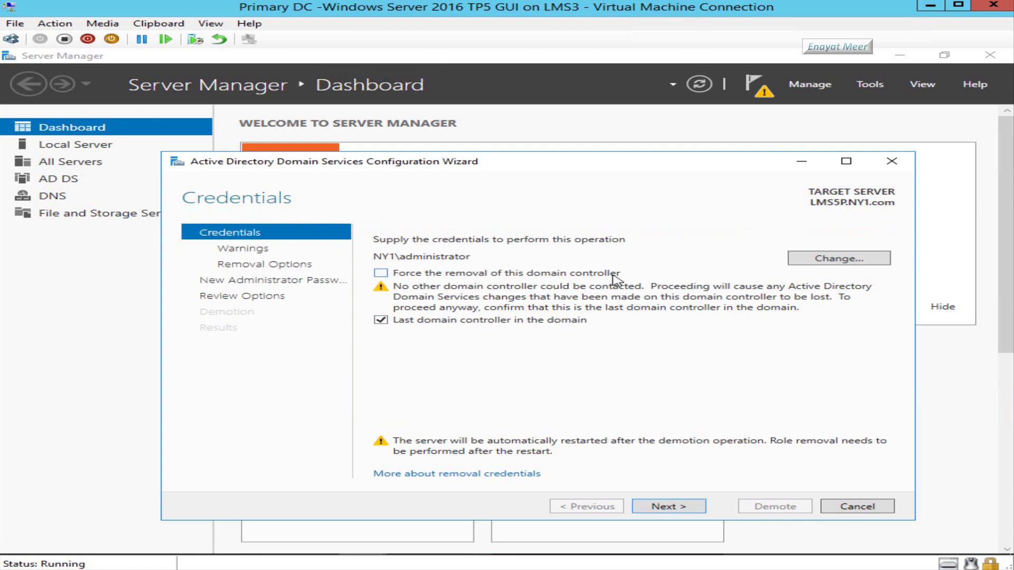
- Agree to proceed with removing the hosted DNS and Global Catalog roles
{"action": "left_click", "coordinate": [656, 507]}
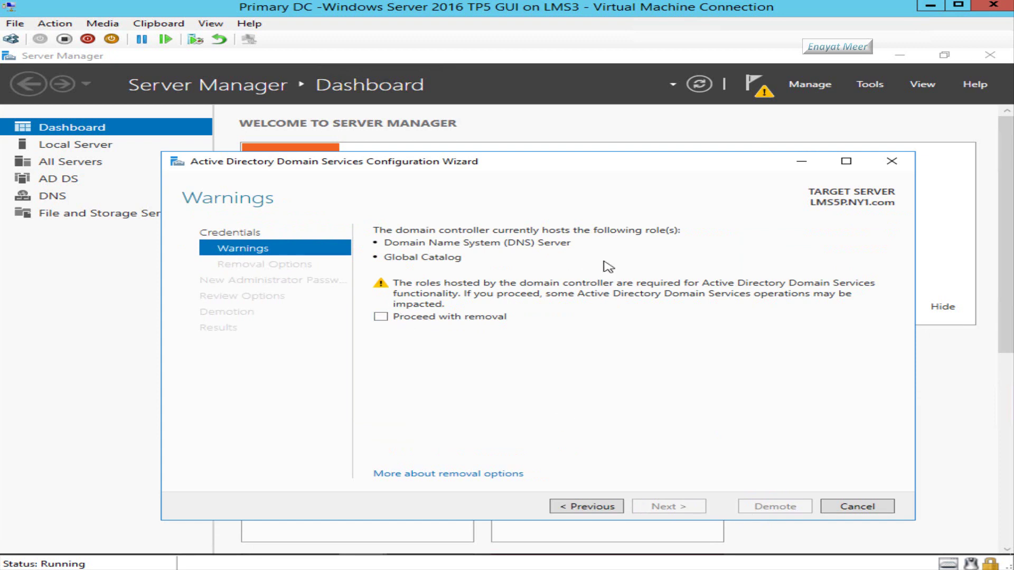
{"action": "left_click", "coordinate": [381, 317]}
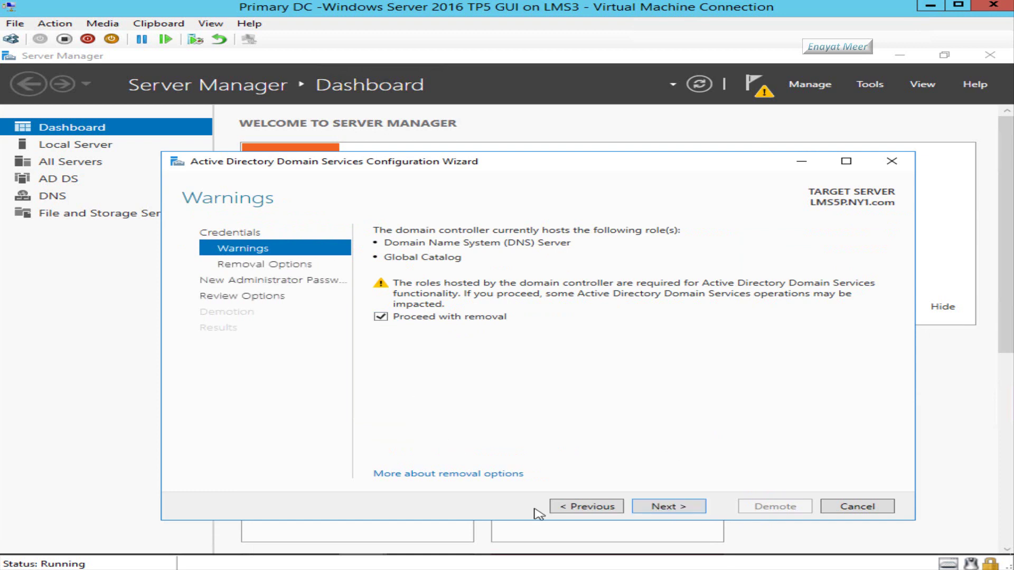
{"action": "left_click", "coordinate": [670, 508]}
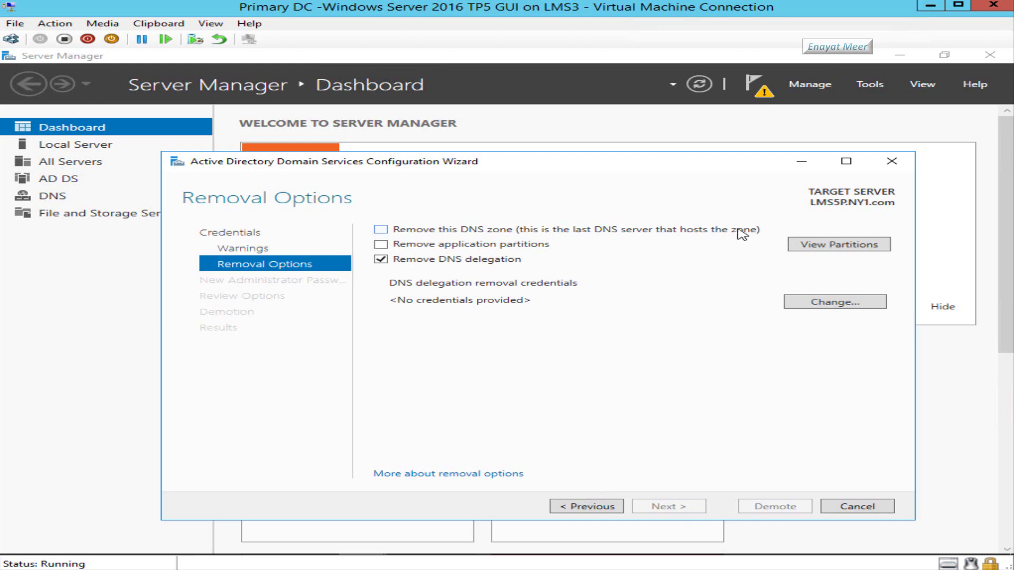
- Choose to also remove the DNS zone and the application partitions
{"action": "left_click", "coordinate": [381, 231]}
{"action": "left_click", "coordinate": [380, 245]}
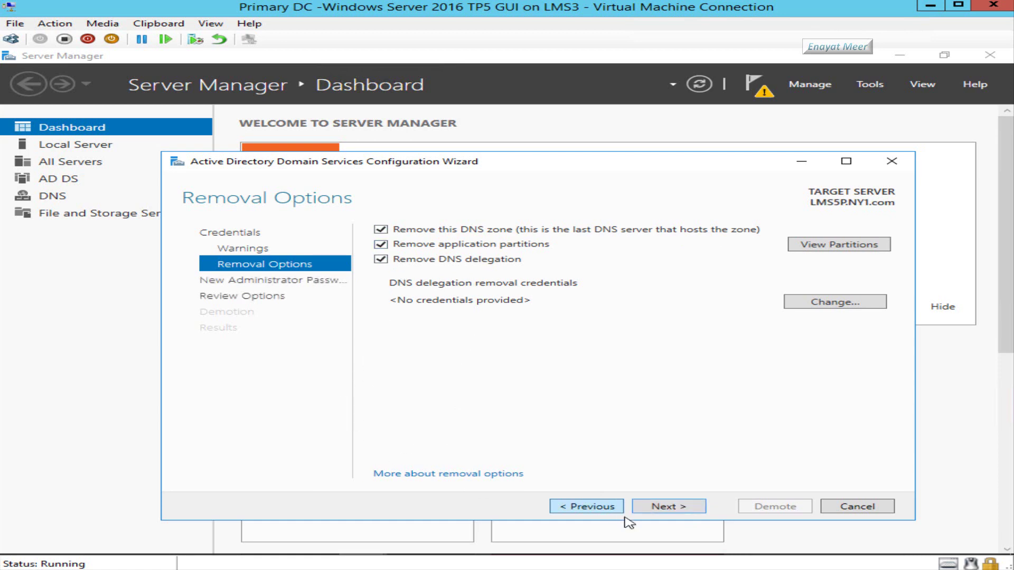
{"action": "left_click", "coordinate": [670, 510]}
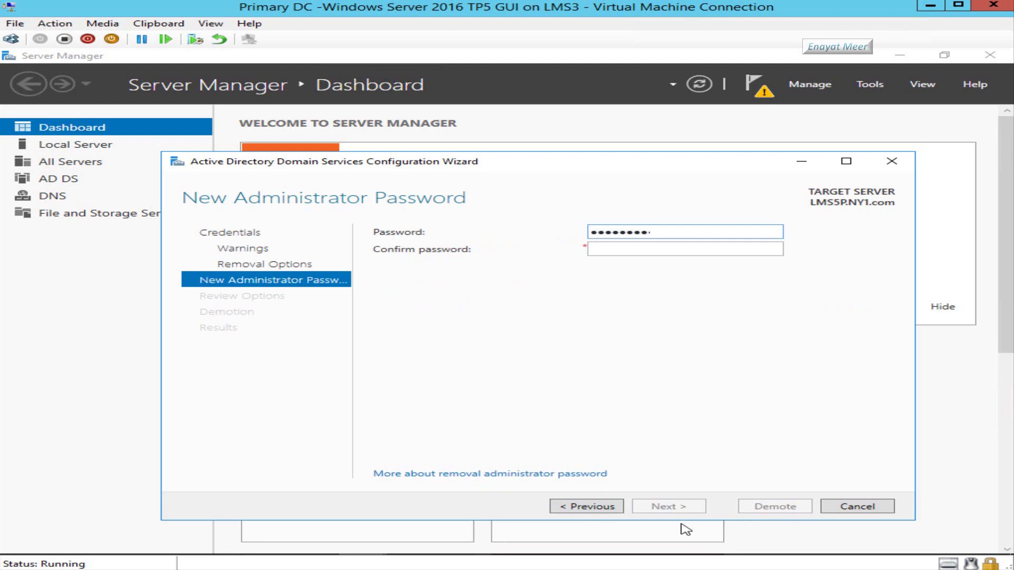
- Confirm the new local administrator password, review the NY1.com removal options, and start the demotion
{"action": "key", "text": "Tab"}
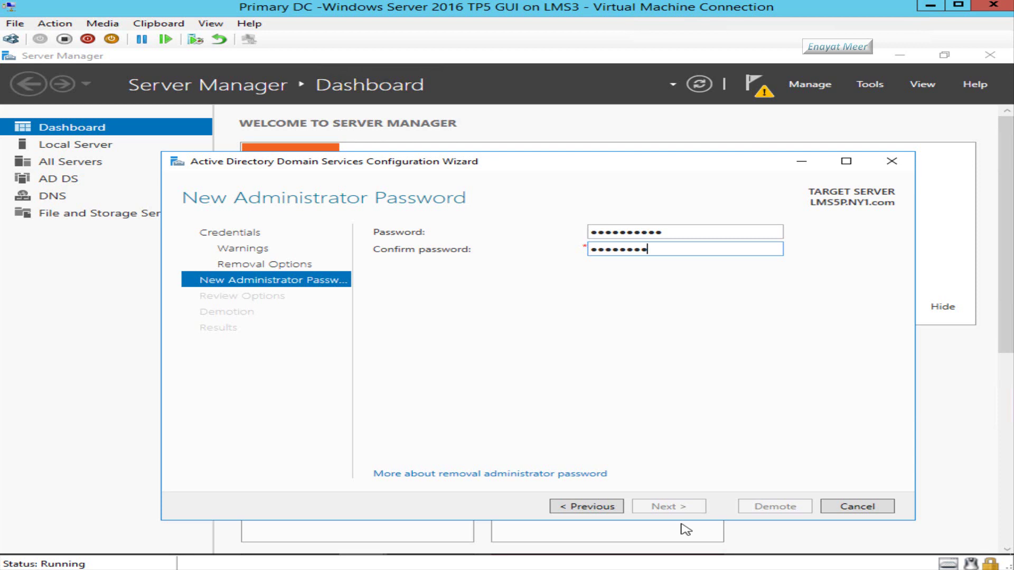
{"action": "type", "text": "1"}
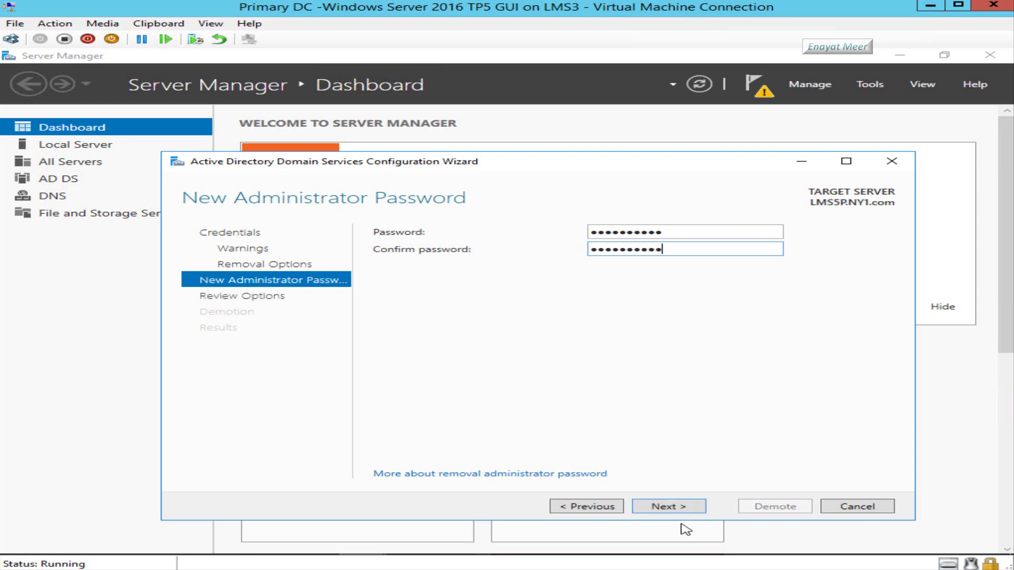
{"action": "left_click", "coordinate": [667, 508]}
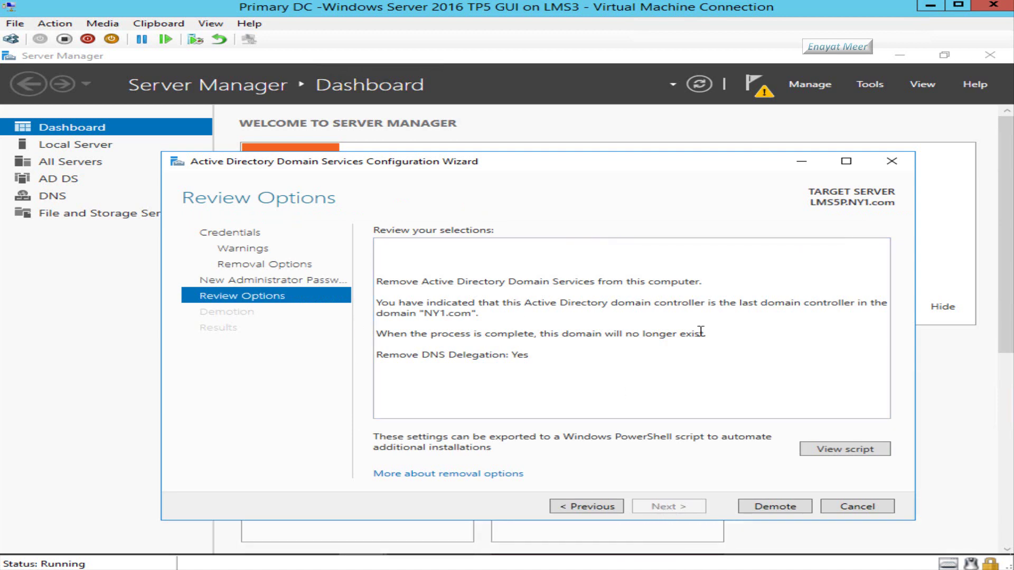
{"action": "left_click", "coordinate": [776, 508]}
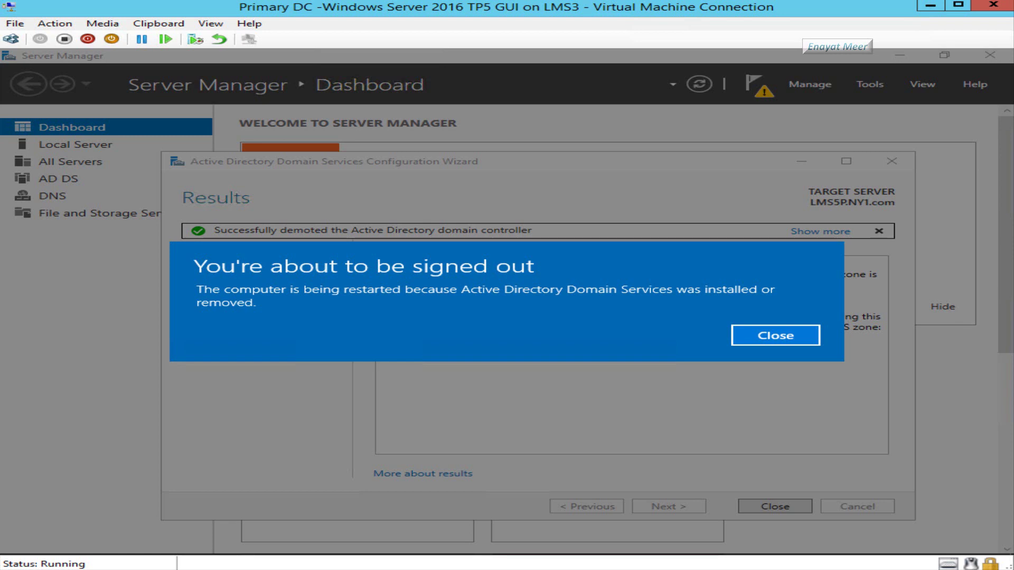
- Dismiss the sign-out notice and sign back into the restarted Primary DC
{"action": "left_click", "coordinate": [760, 336]}
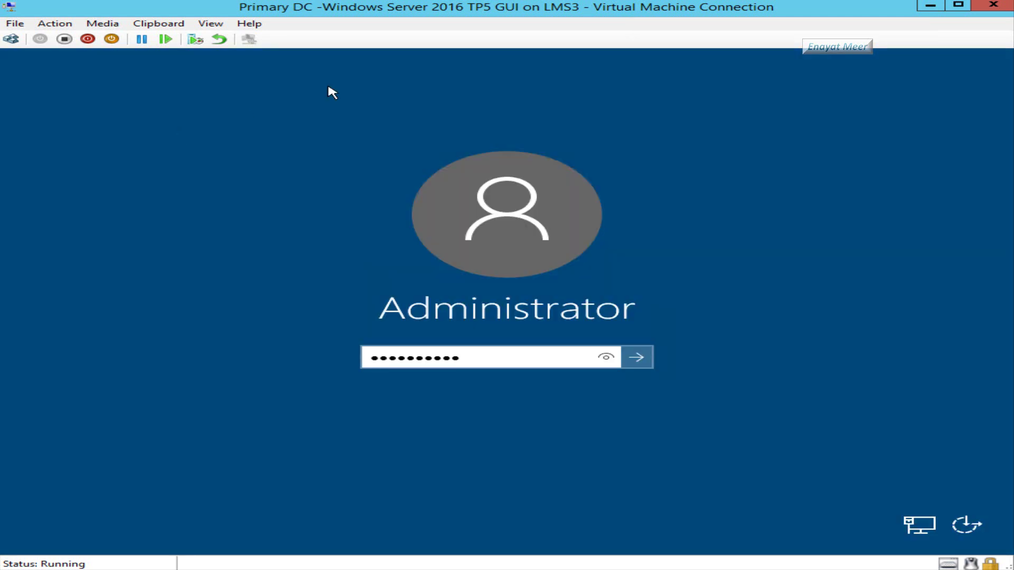
{"action": "left_click", "coordinate": [639, 358]}
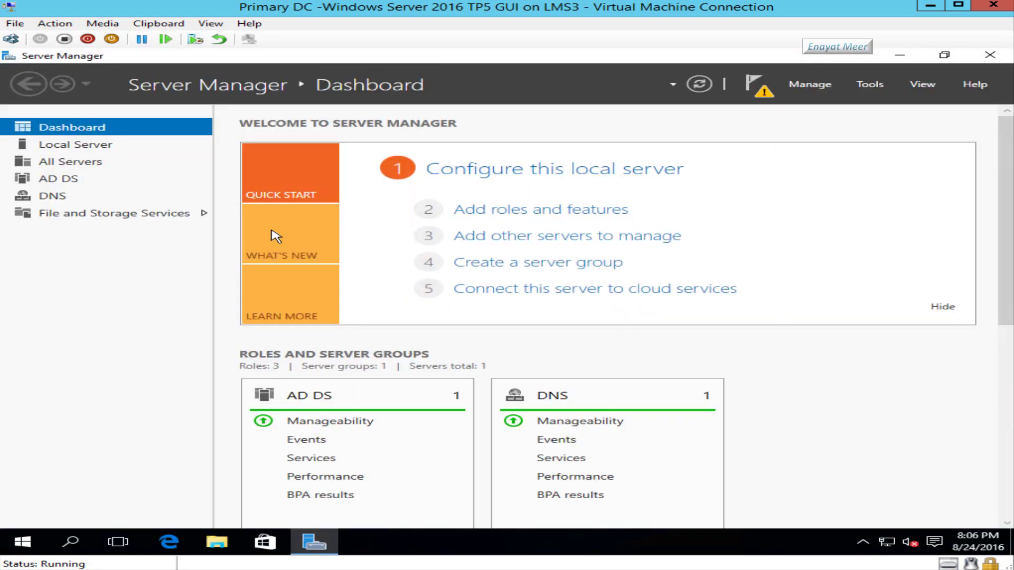
- Confirm LMS5P shows WORKGROUP under Local Server, then view the dashboard's pending notifications
{"action": "left_click", "coordinate": [77, 149]}
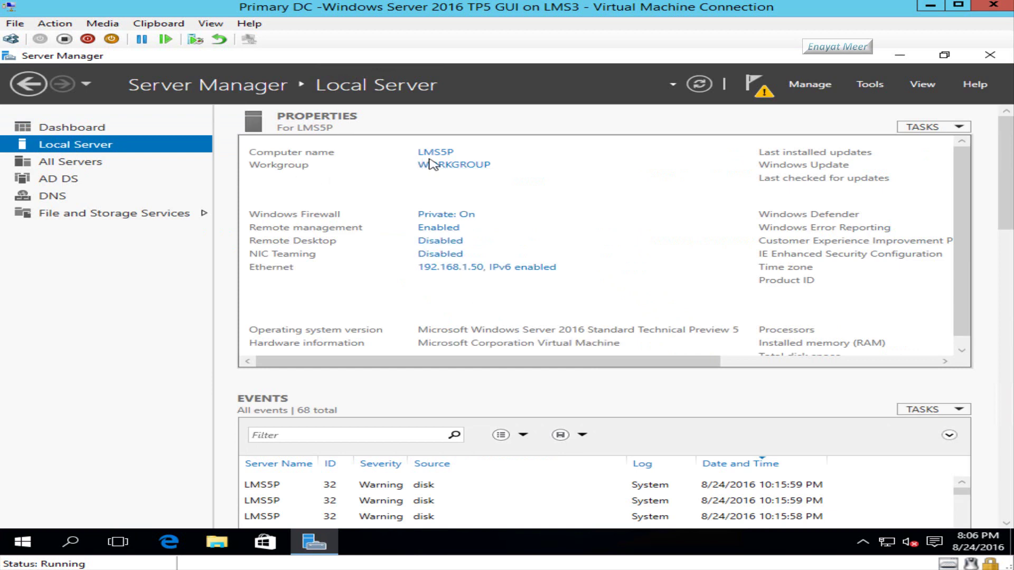
{"action": "left_click", "coordinate": [63, 132]}
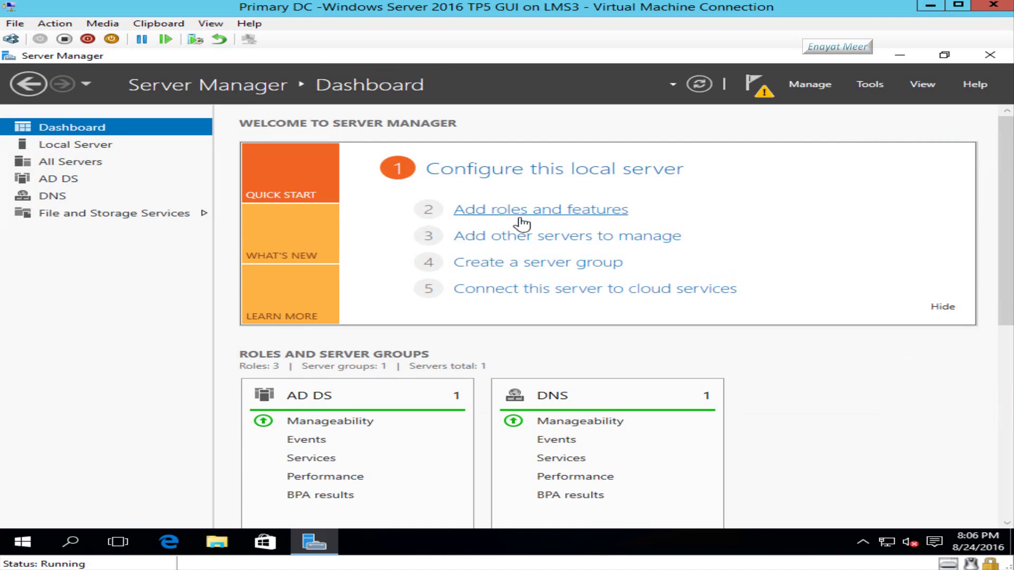
{"action": "left_click", "coordinate": [767, 96]}
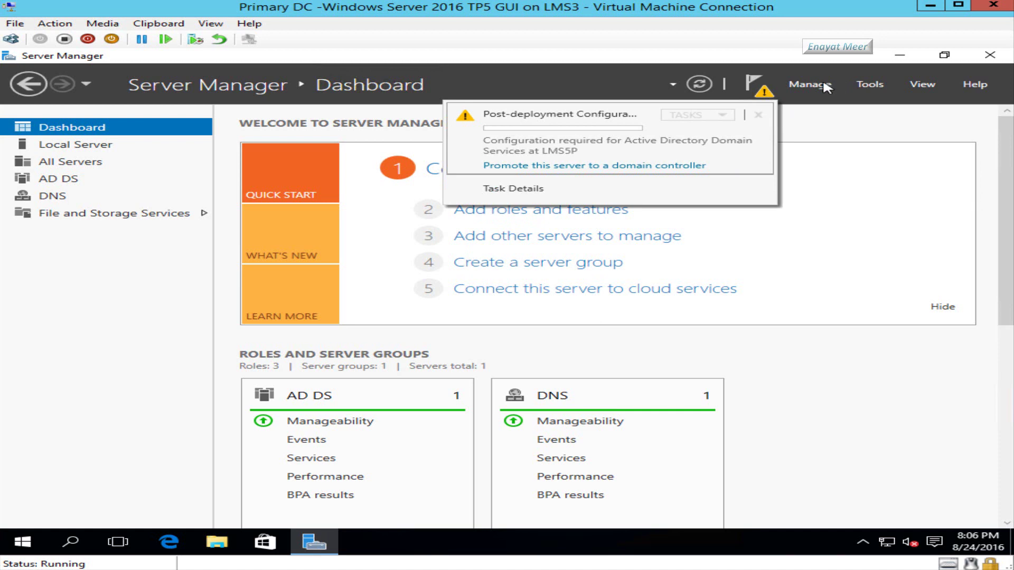
- Launch Remove Roles and Features from Manage and advance with LMS5P.NY1.com as the destination server
{"action": "left_click", "coordinate": [822, 93]}
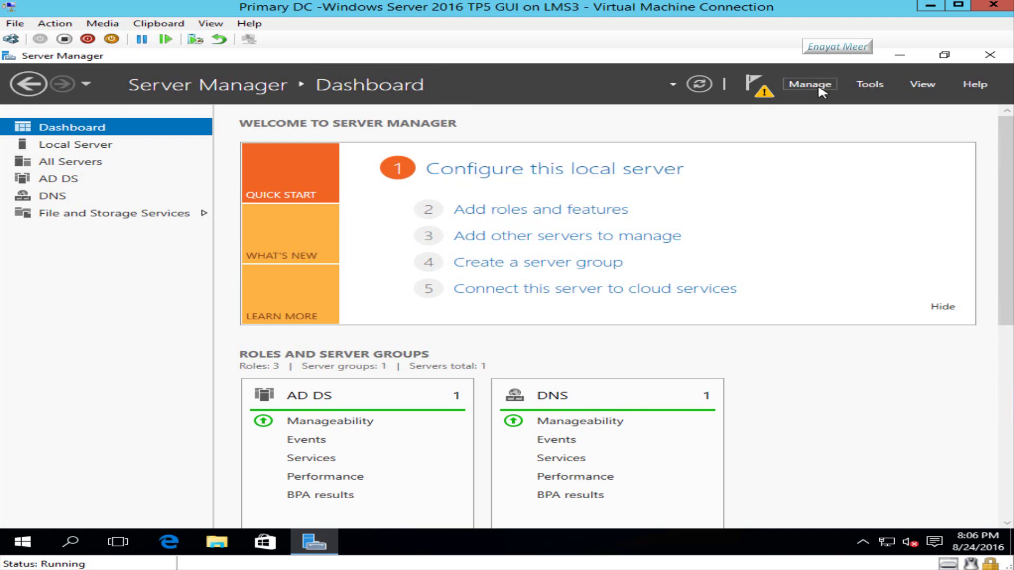
{"action": "left_click", "coordinate": [821, 91]}
{"action": "left_click", "coordinate": [832, 118]}
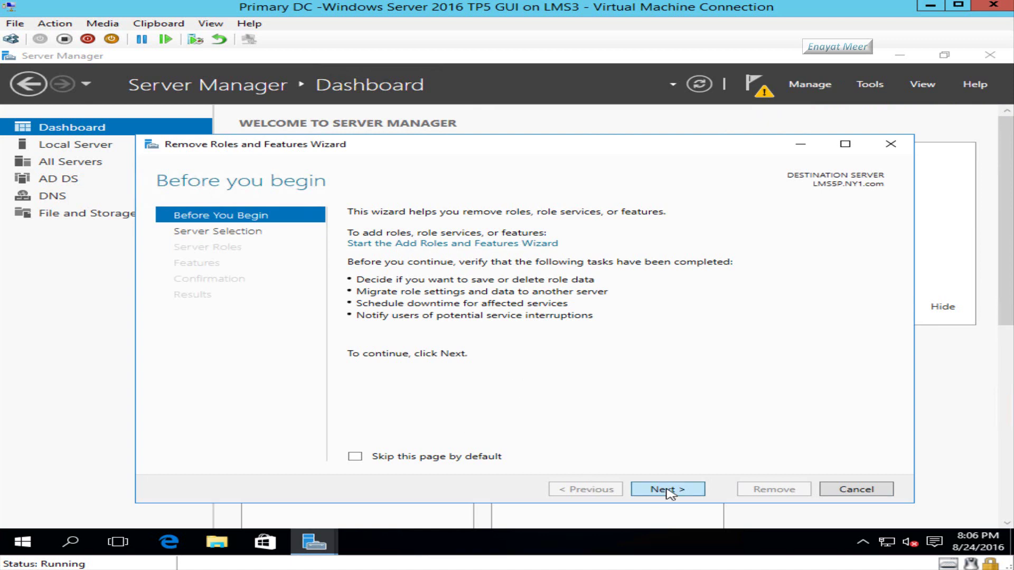
{"action": "left_click", "coordinate": [668, 491]}
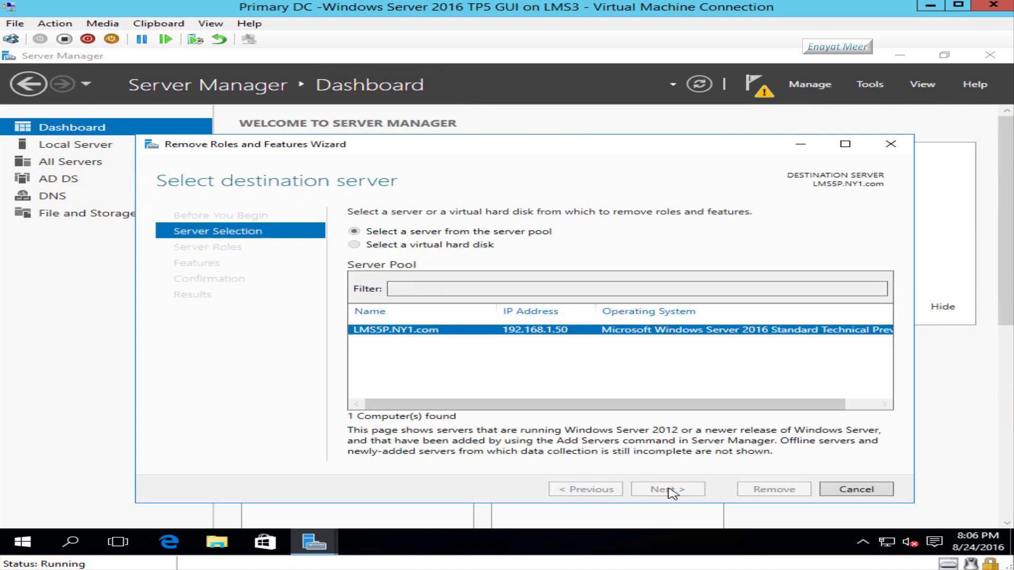
{"action": "left_click", "coordinate": [669, 490]}
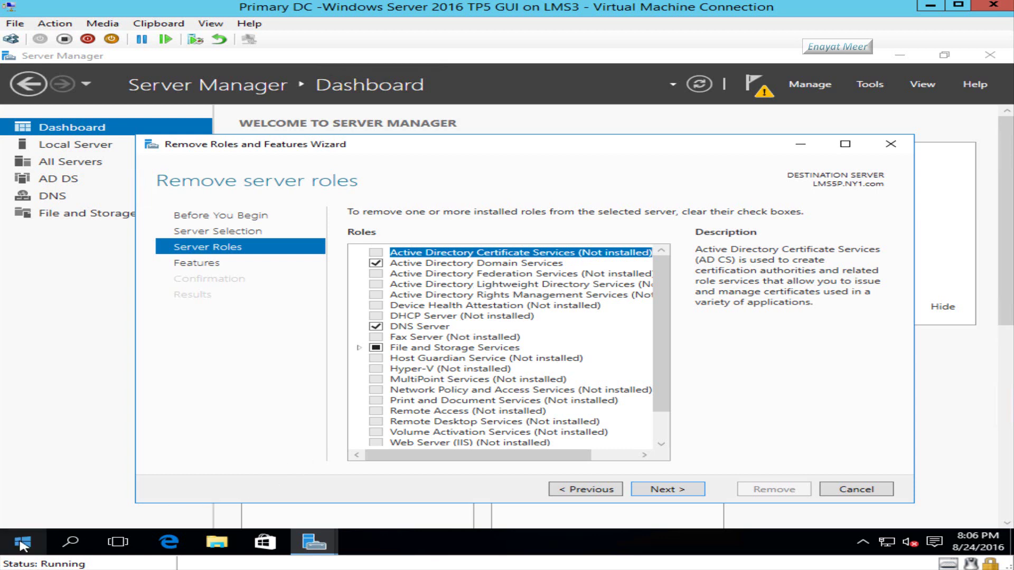
- Open a Command Prompt by running cmd from the Start right-click menu
{"action": "left_click", "coordinate": [13, 545]}
{"action": "right_click", "coordinate": [13, 546]}
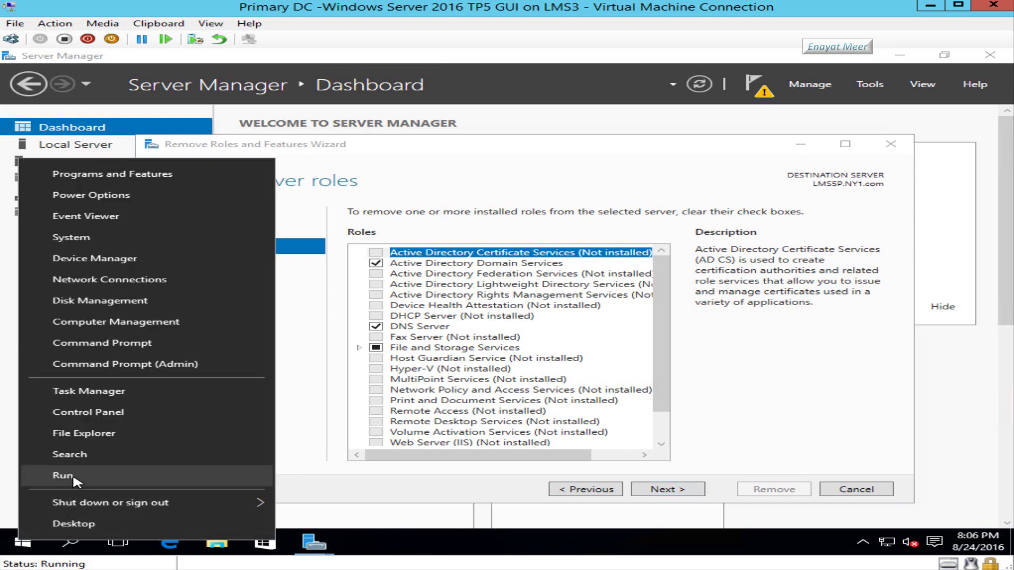
{"action": "left_click", "coordinate": [73, 477]}
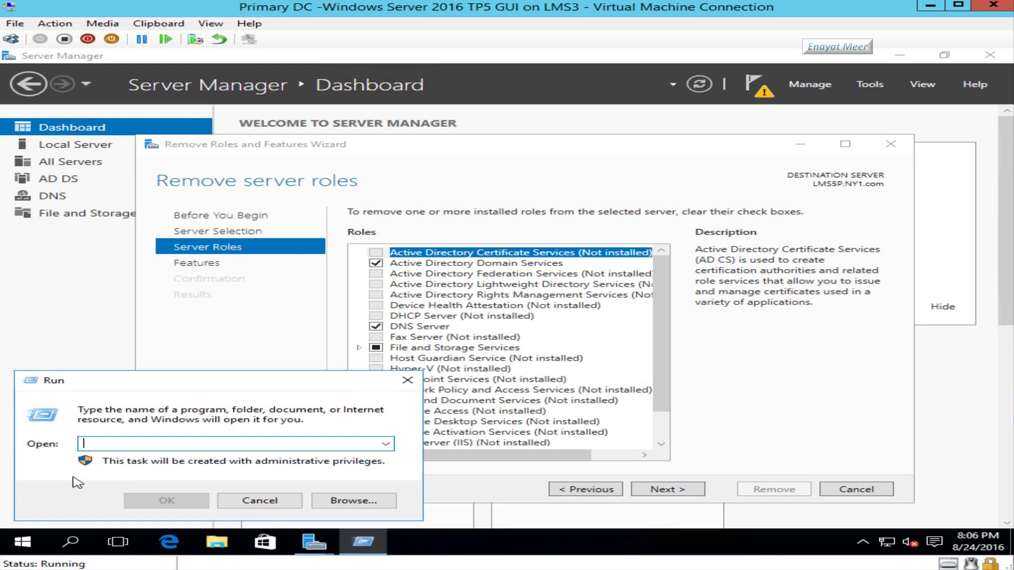
{"action": "type", "text": "d"}
{"action": "key", "text": "Return"}
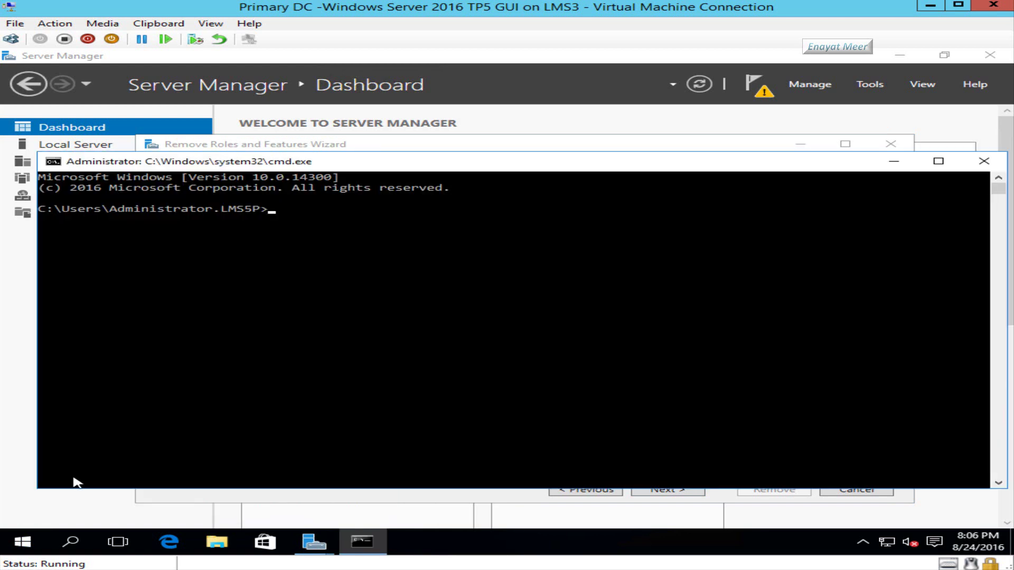
- Check the version with winver (Server 2016 TP5, build 14300.1045), then close Command Prompt
{"action": "type", "text": "winv"}
{"action": "type", "text": "er"}
{"action": "key", "text": "Return"}
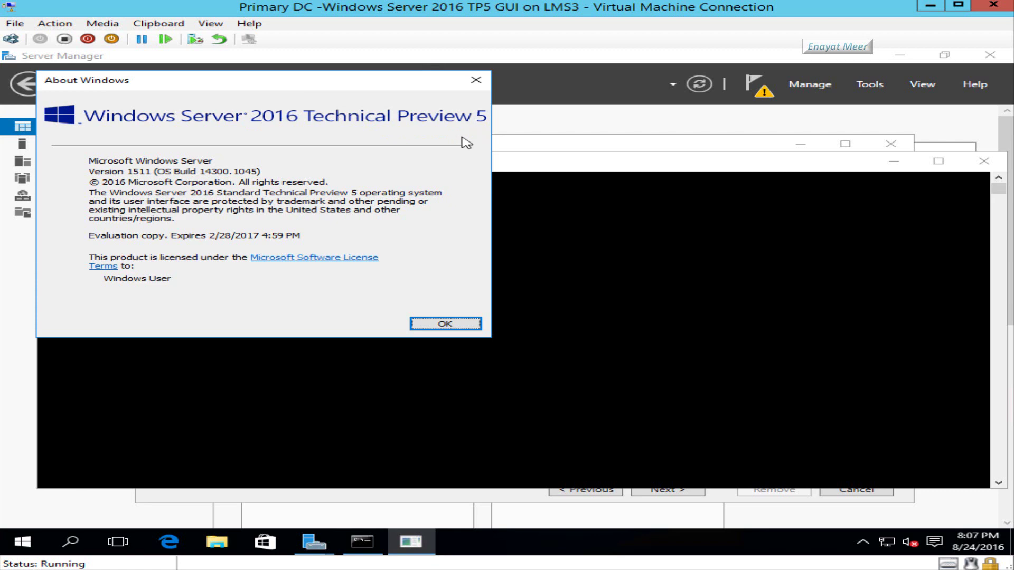
{"action": "left_click", "coordinate": [445, 323]}
{"action": "left_click", "coordinate": [983, 161]}
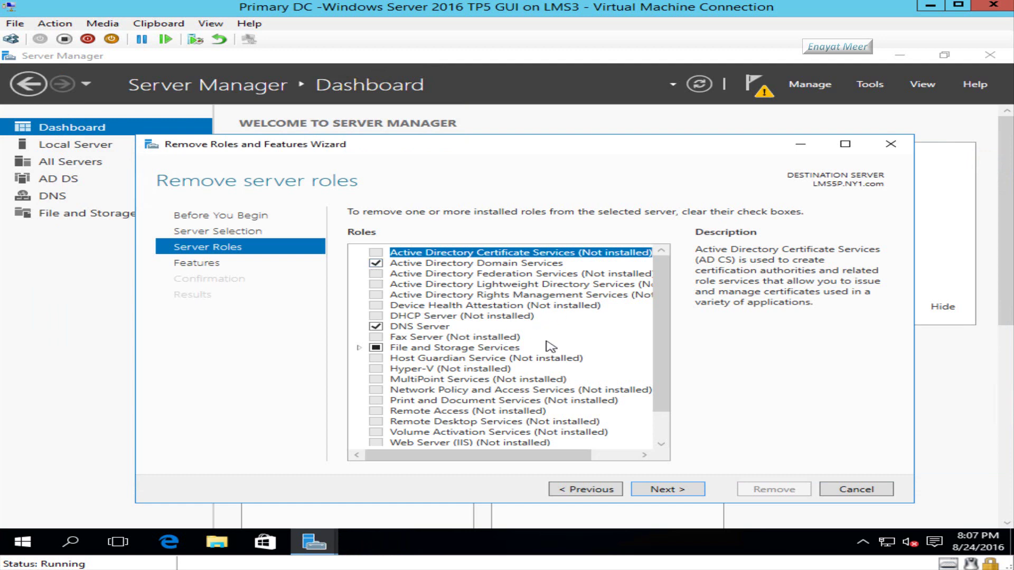
- Switch to the Backup DC virtual machine from the host taskbar
{"action": "mouse_move", "coordinate": [607, 569]}
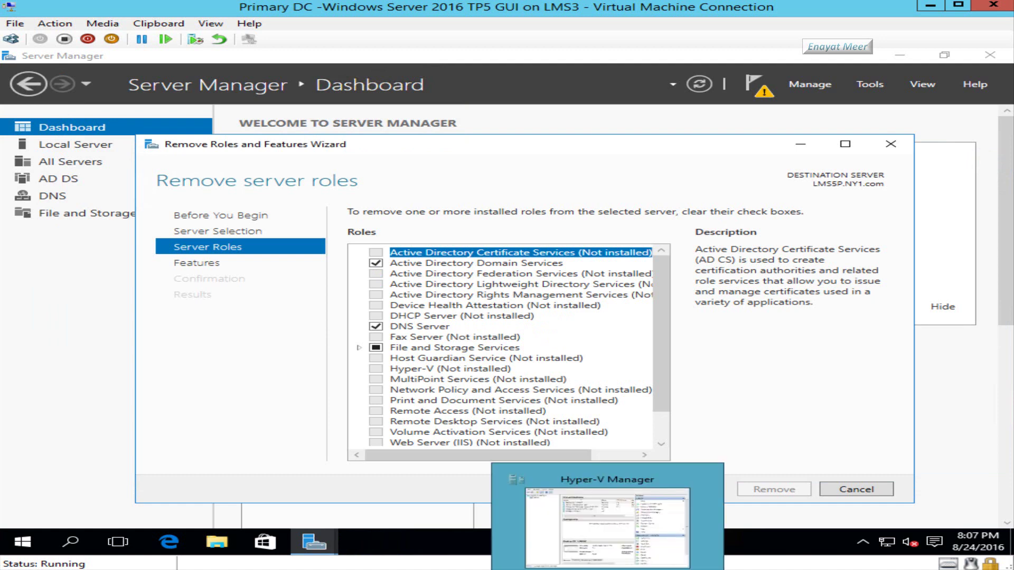
{"action": "mouse_move", "coordinate": [669, 569]}
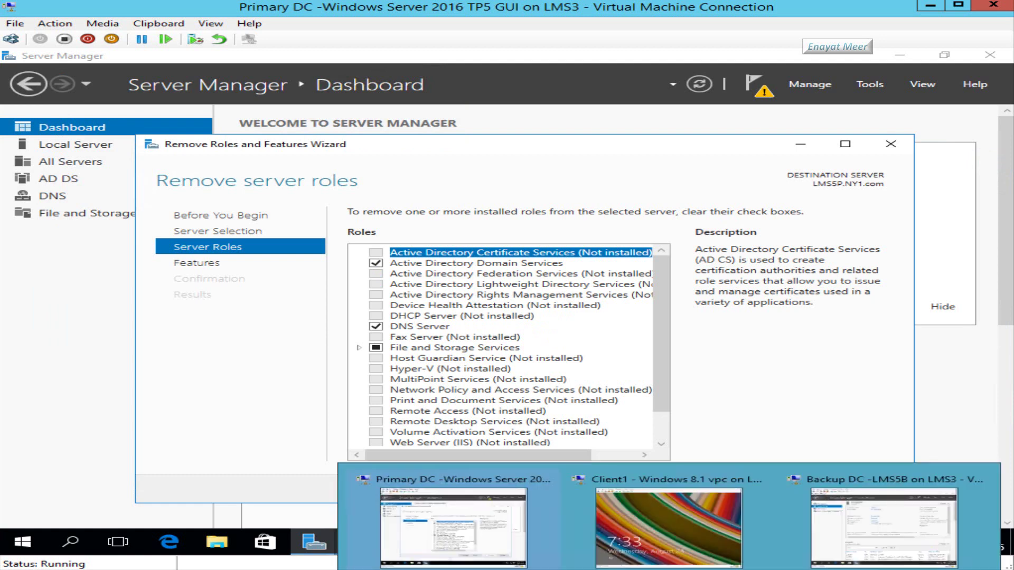
{"action": "left_click", "coordinate": [875, 541]}
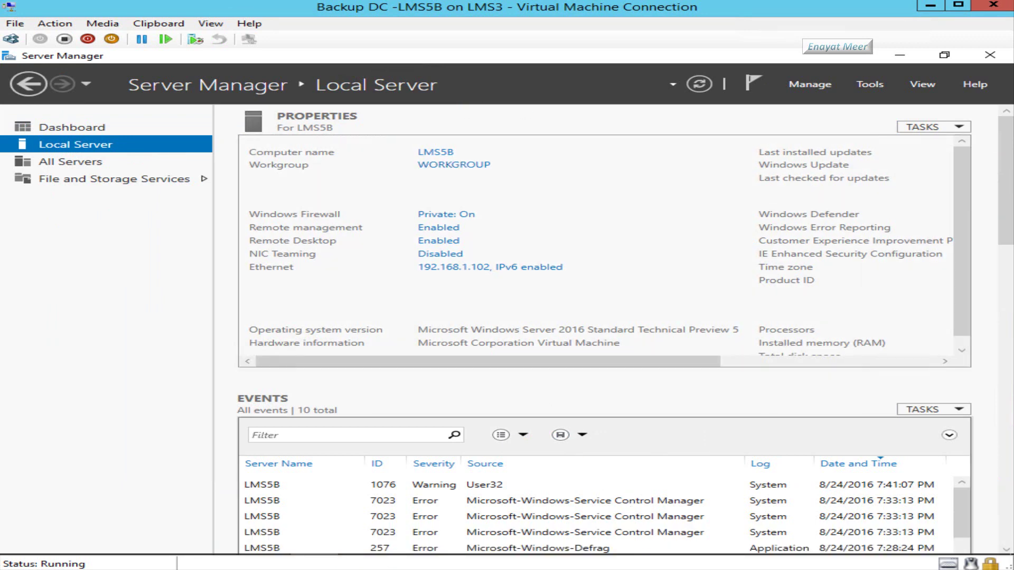
- Switch to the Client1 virtual machine and dismiss its lock screen
{"action": "mouse_move", "coordinate": [665, 563]}
{"action": "left_click", "coordinate": [651, 542]}
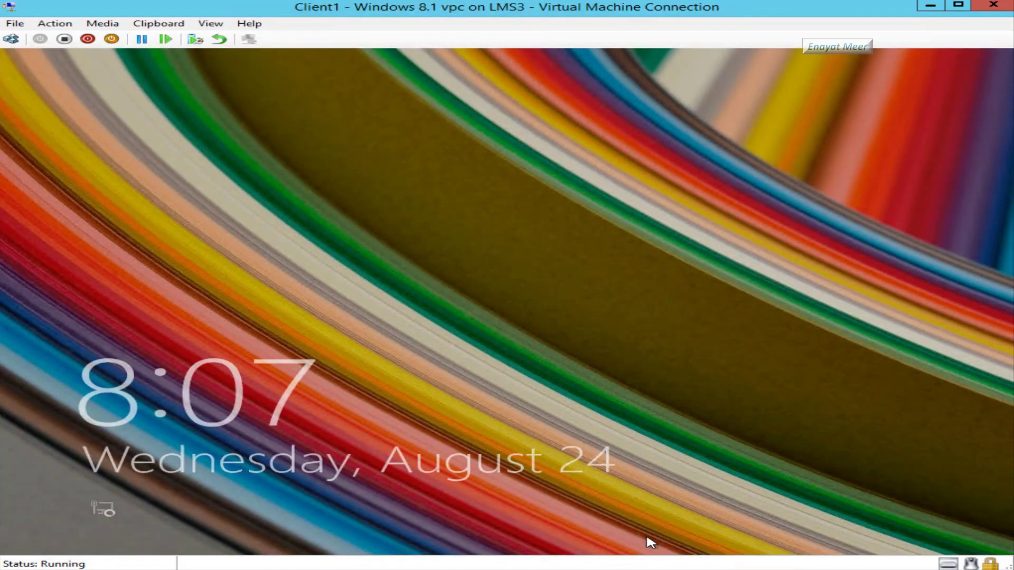
{"action": "left_click", "coordinate": [651, 542]}
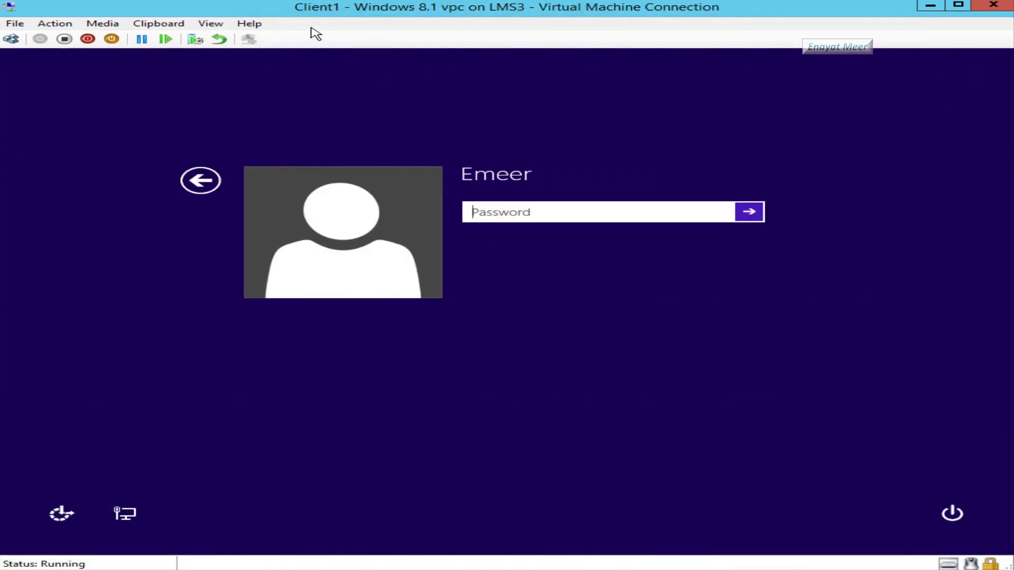